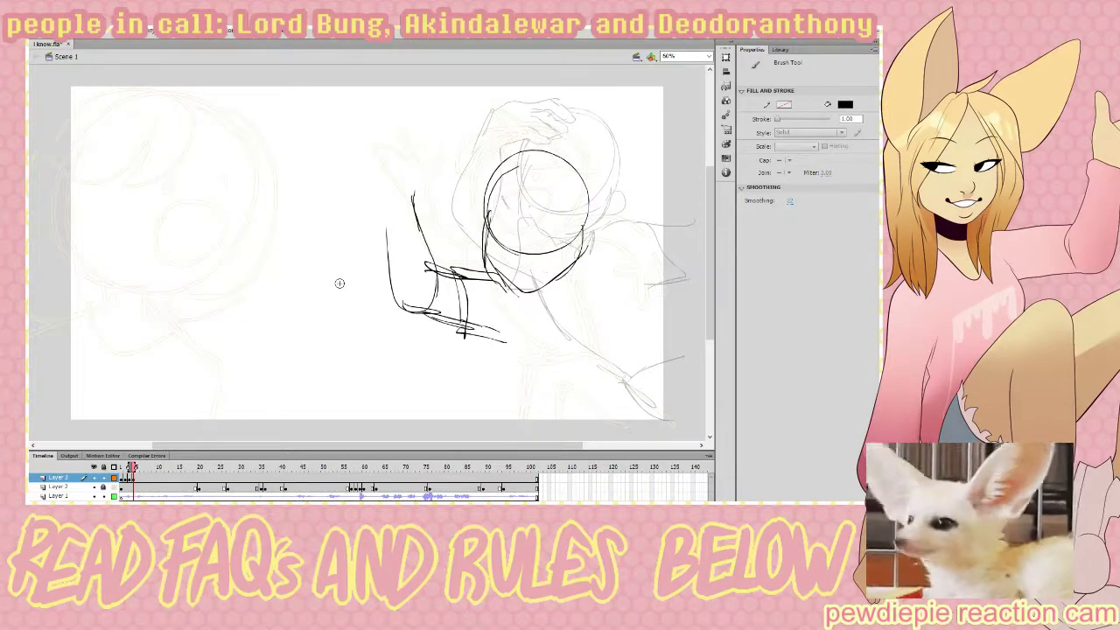
Sketch the raised open hand with its fingers and thumb onto the bent forearm in frame 4, and play the animation.
drag(369, 117, 417, 210)
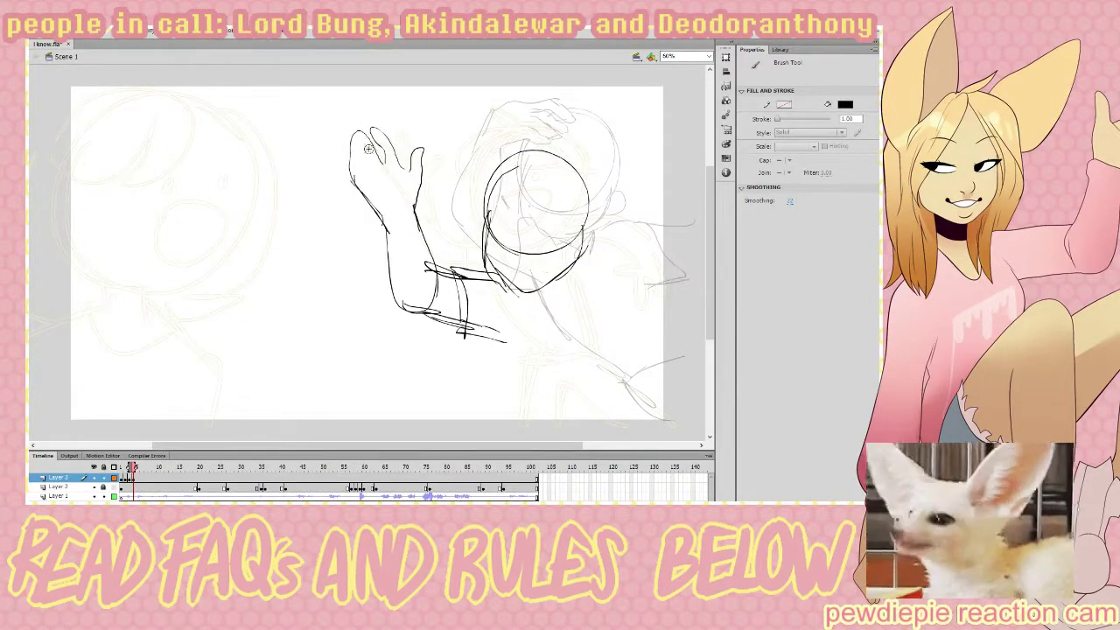
drag(353, 140, 369, 166)
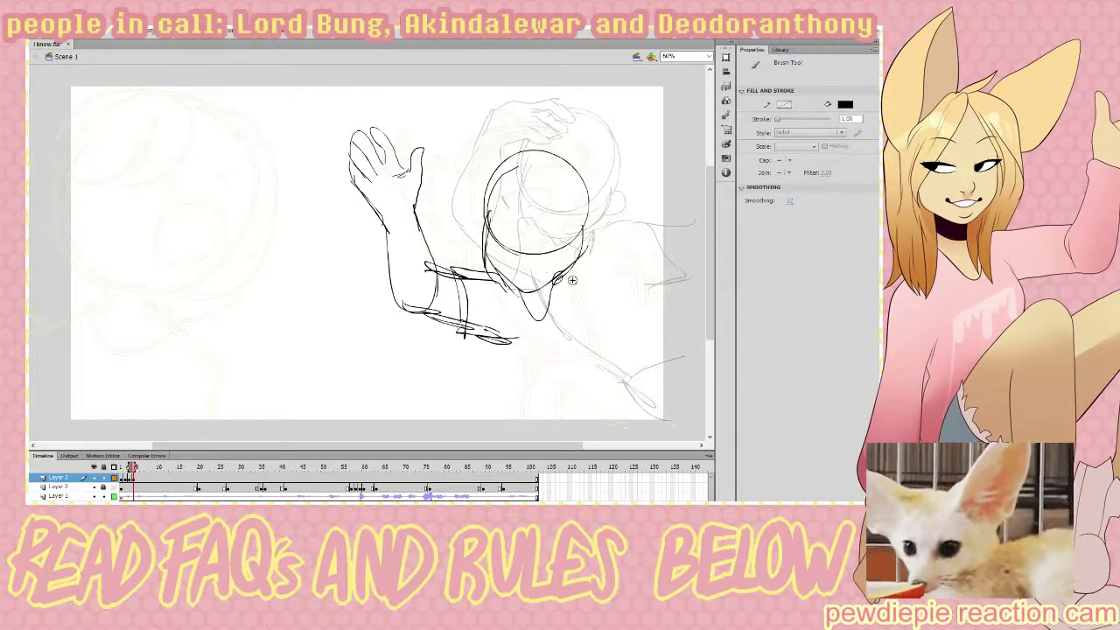
key(period)
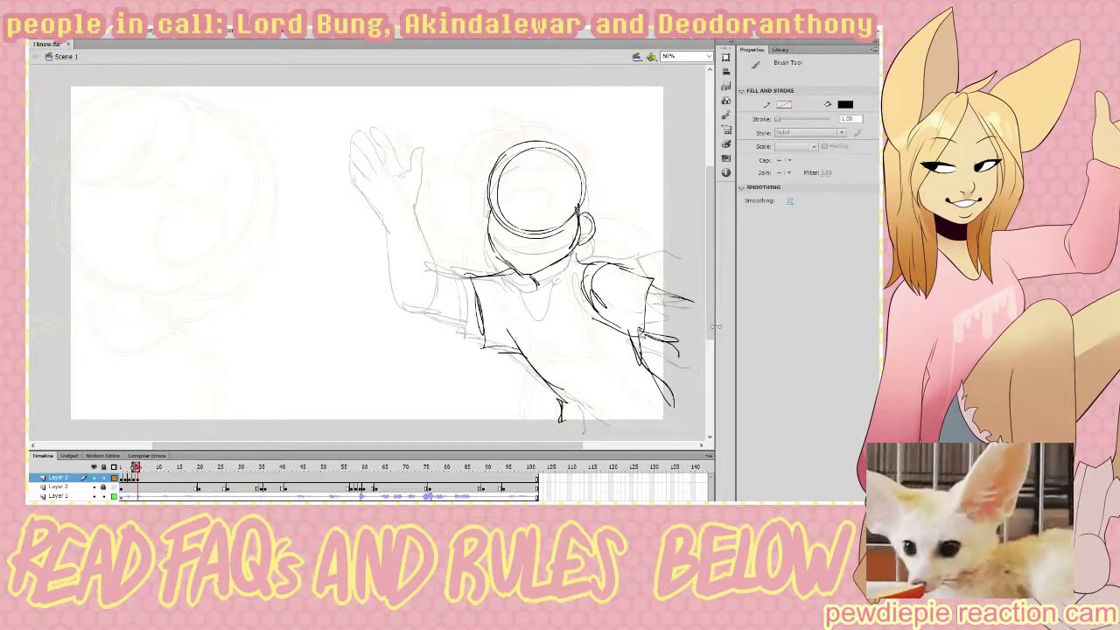
key(Return)
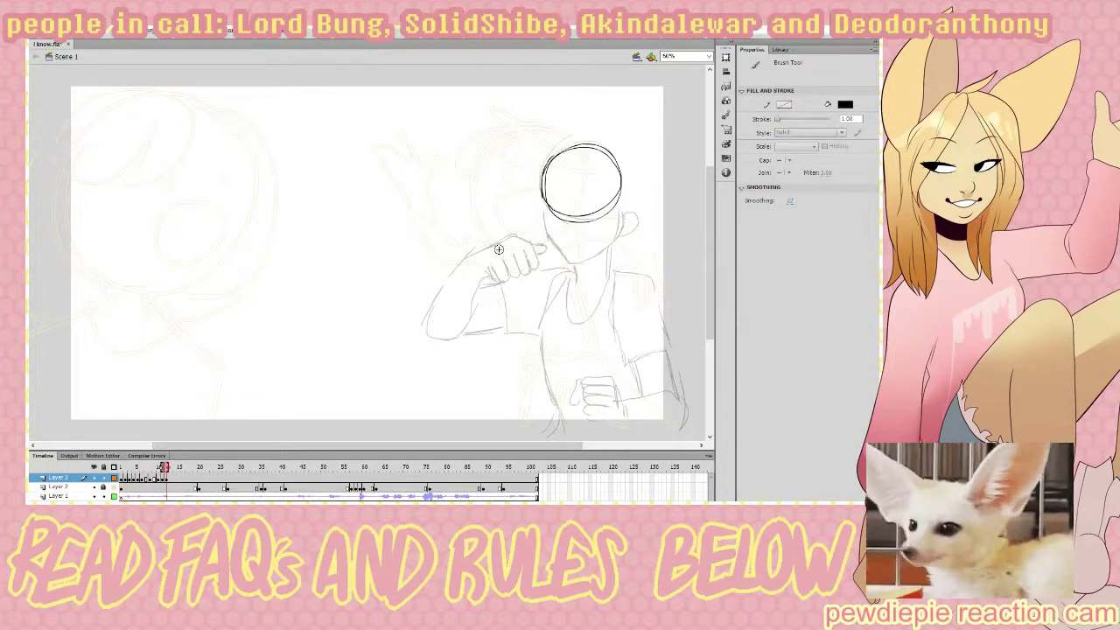
Sketch the jaw, neck, shoulder, short sleeve and lowered forearm of the figure in frame 12 over the onion-skinned drawing.
drag(541, 214, 560, 262)
mouse_move(612, 272)
mouse_down()
mouse_move(625, 357)
mouse_move(671, 354)
mouse_move(641, 395)
mouse_up()
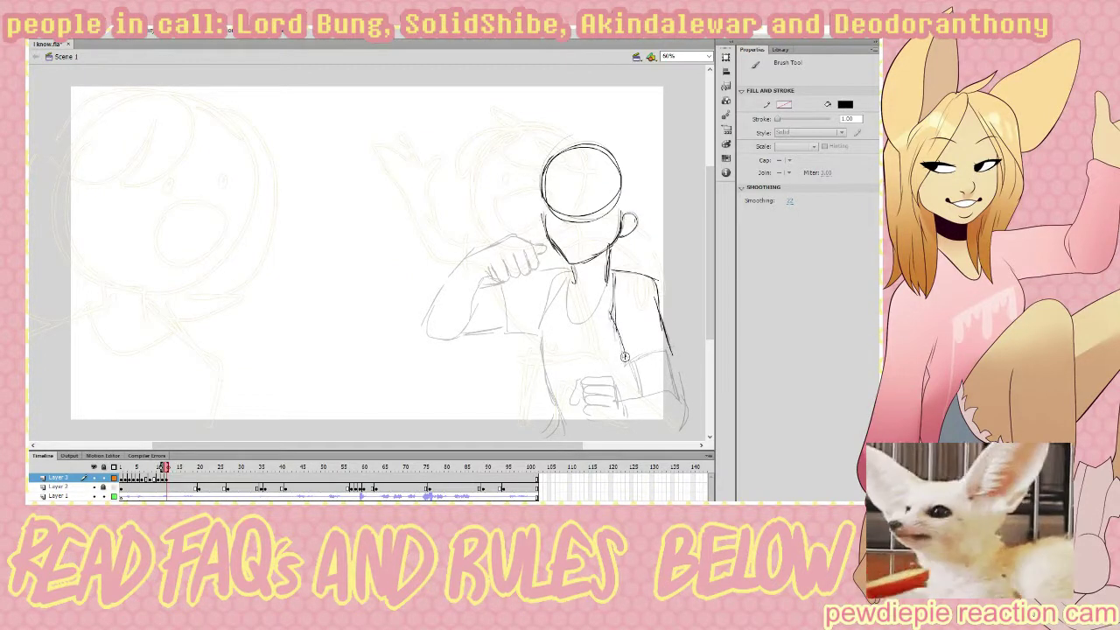
mouse_move(667, 355)
mouse_down()
mouse_move(682, 402)
mouse_move(622, 398)
mouse_up()
key(ctrl+z)
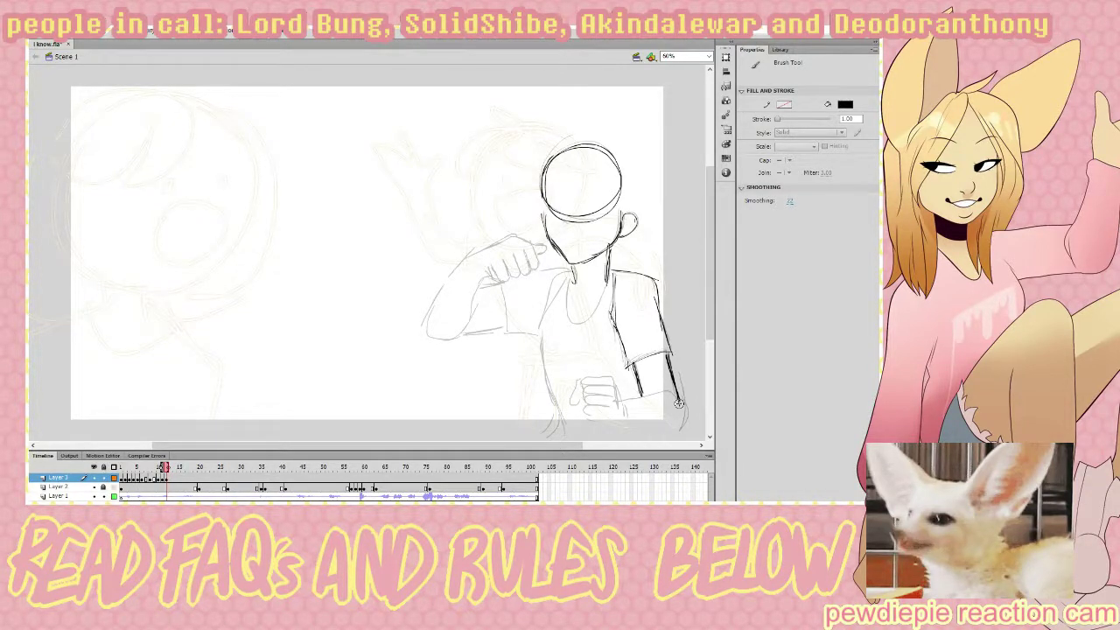
drag(679, 403, 624, 398)
Sketch the lower clenched fist, the raised bent arm with its curled fingers and the near shoulder line in frame 12.
drag(612, 378, 583, 379)
drag(582, 382, 576, 403)
drag(586, 406, 612, 411)
drag(486, 278, 430, 329)
drag(430, 331, 473, 322)
drag(495, 266, 508, 280)
drag(534, 271, 571, 272)
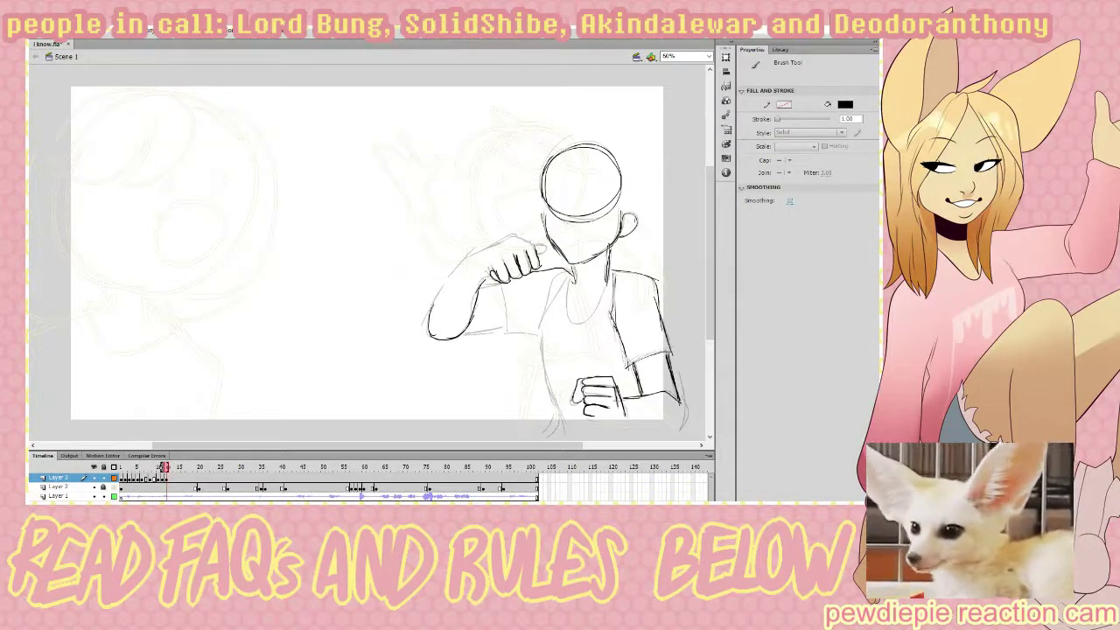
drag(435, 223, 555, 238)
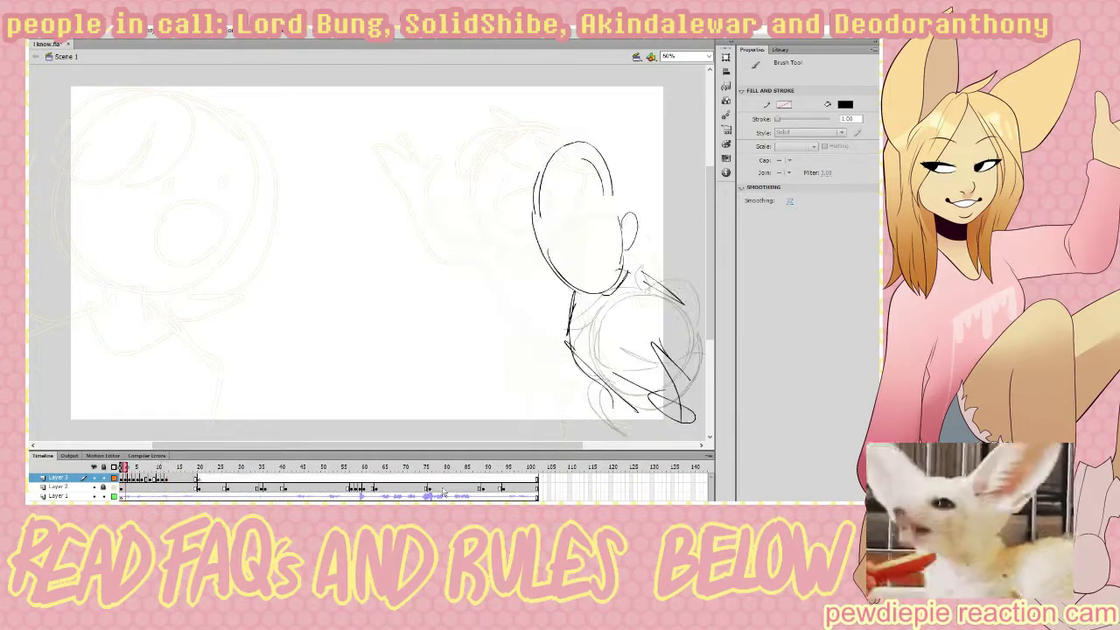
Sketch the hair on the figure's head in frame 2, with a side lock, fringe and rounded back, undoing unsatisfactory strokes.
mouse_move(569, 133)
mouse_down()
mouse_move(613, 119)
mouse_move(508, 166)
mouse_up()
key(ctrl+z)
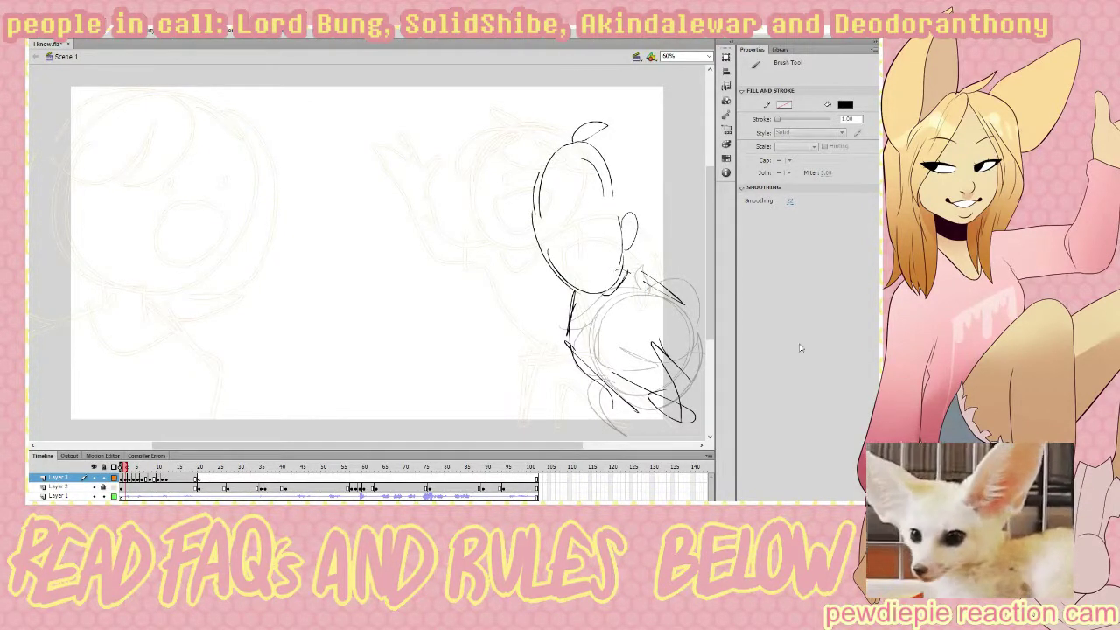
mouse_move(573, 138)
mouse_down()
mouse_move(495, 188)
mouse_move(537, 180)
mouse_move(528, 215)
mouse_up()
key(ctrl+z)
drag(539, 167, 533, 236)
mouse_move(542, 198)
mouse_down()
mouse_move(557, 170)
mouse_move(573, 188)
mouse_move(612, 190)
mouse_up()
drag(592, 131, 640, 170)
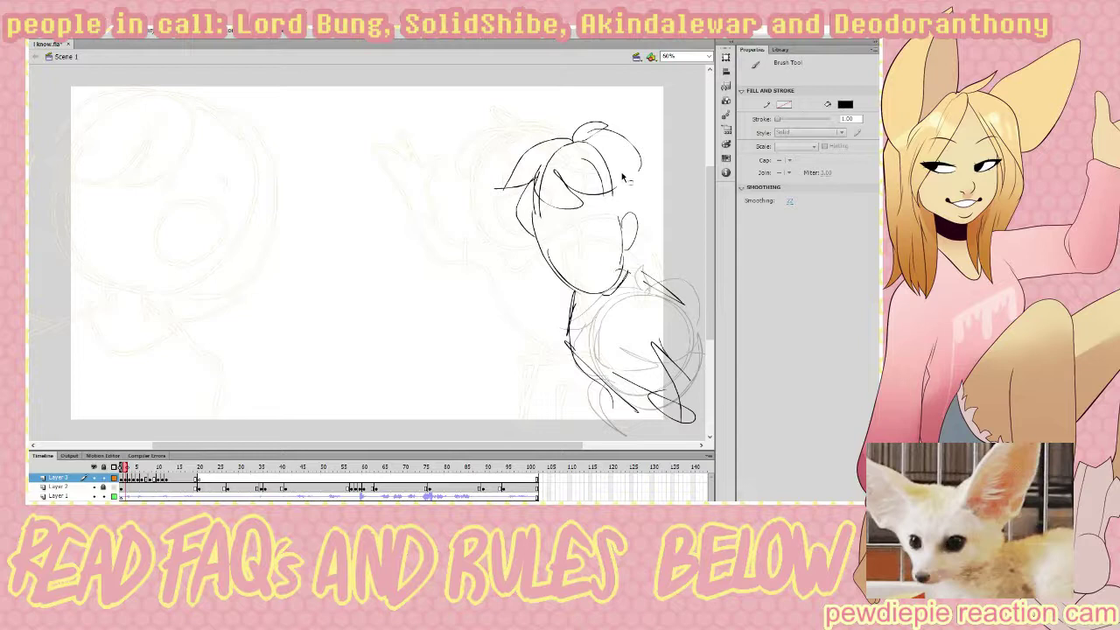
drag(632, 210, 611, 137)
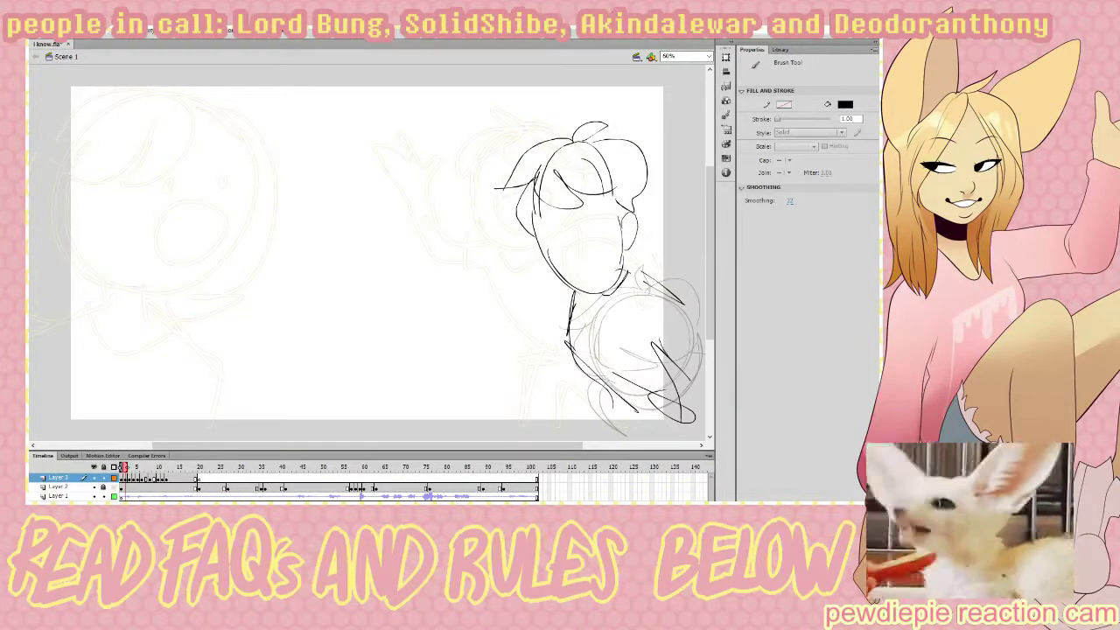
Sketch the fringe, crown and pointed back tuft of the hair in frame 6, redrawing the tuft at the back.
key(.)
key(.)
key(.)
key(.)
mouse_move(525, 163)
mouse_down()
mouse_move(535, 192)
mouse_move(574, 197)
mouse_up()
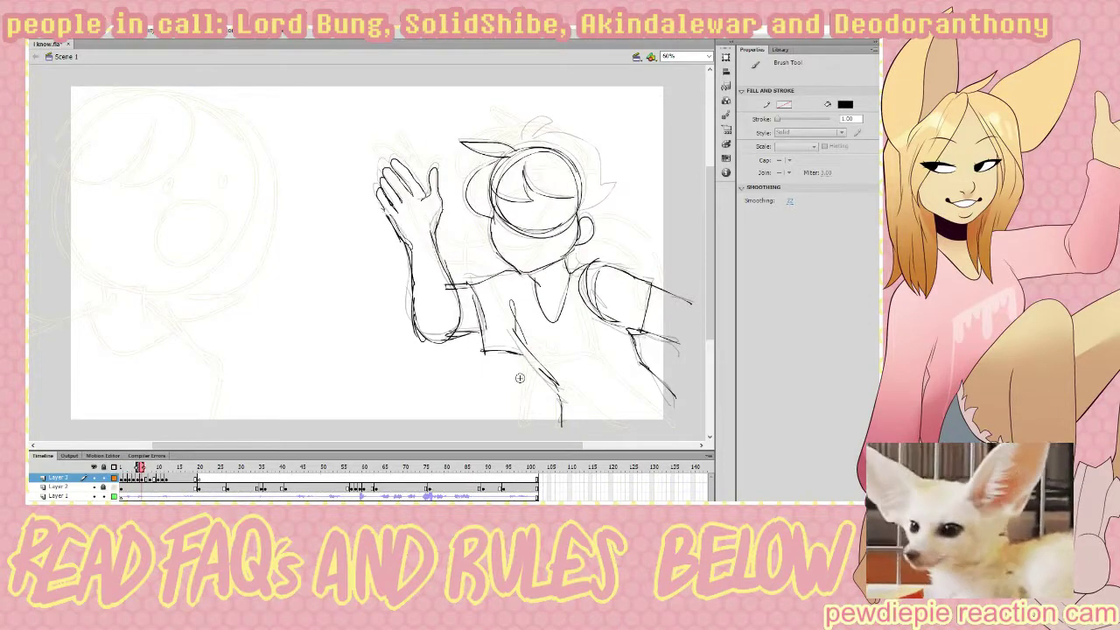
mouse_move(523, 142)
mouse_down()
mouse_move(550, 119)
mouse_move(592, 145)
mouse_move(579, 210)
mouse_up()
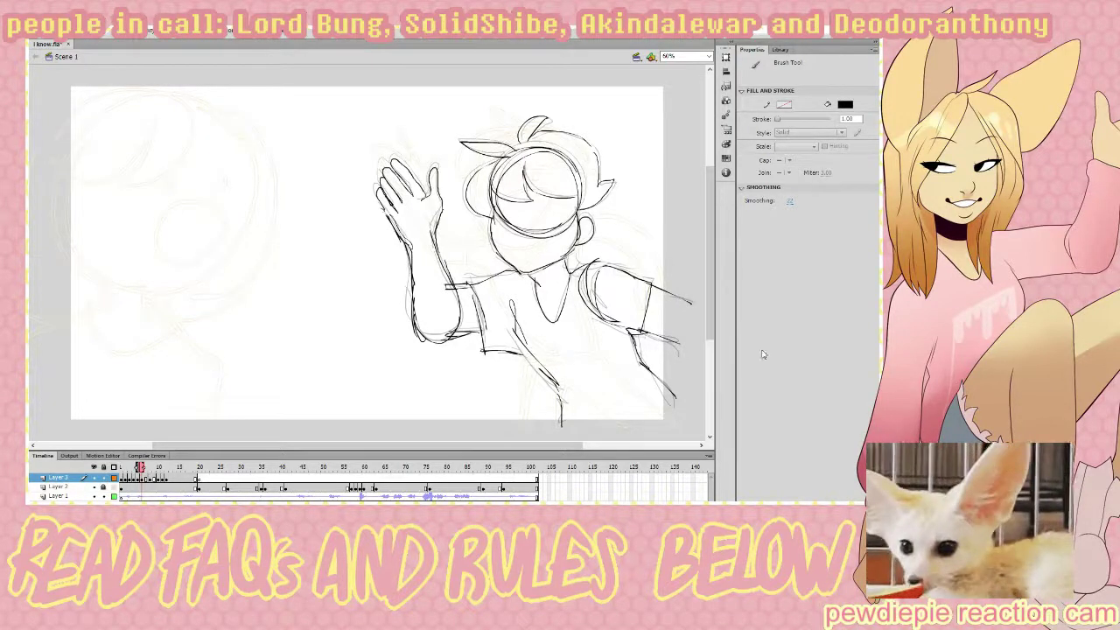
key(v)
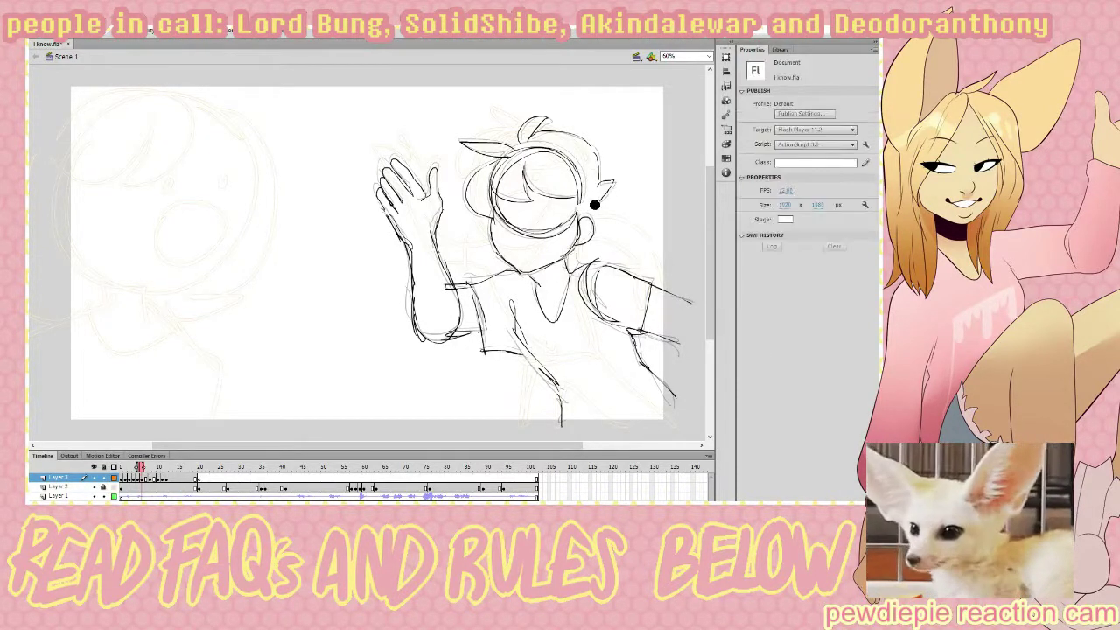
key(b)
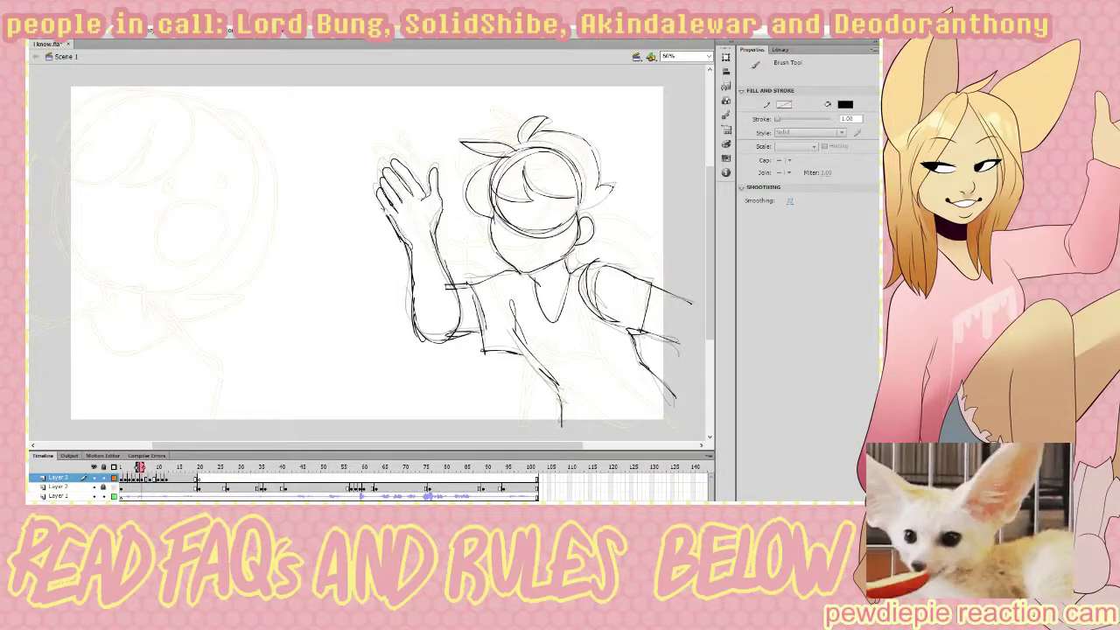
key(ctrl+z)
drag(616, 183, 579, 212)
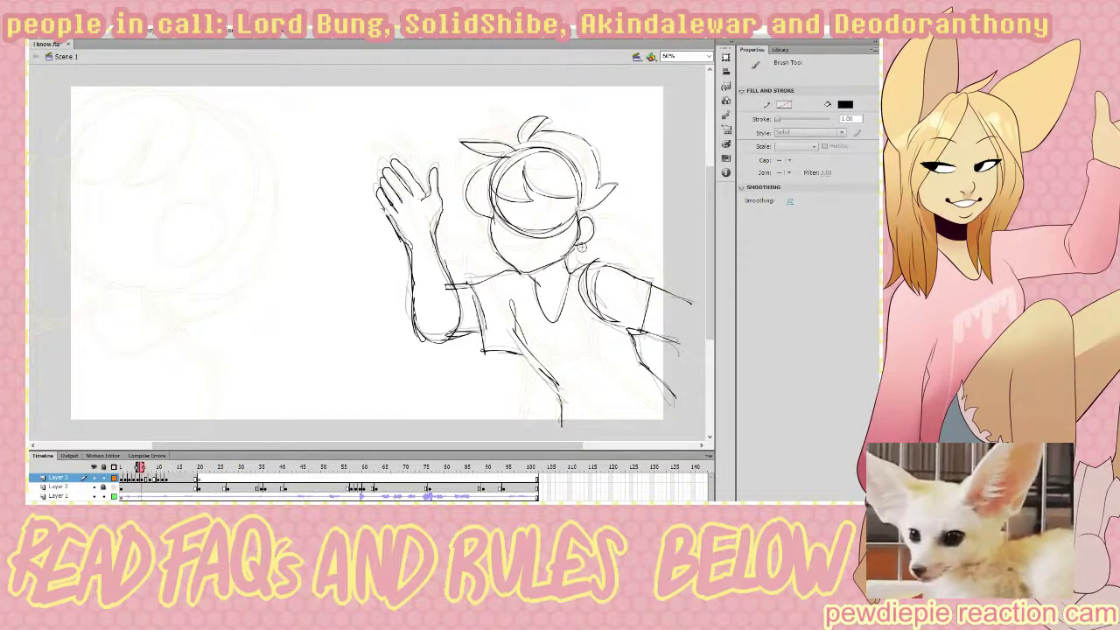
Sketch the front lock and the rounded back of the hair with its pointed tuft in frame 11, redoing strokes as needed.
key(period)
key(period)
key(period)
key(period)
key(period)
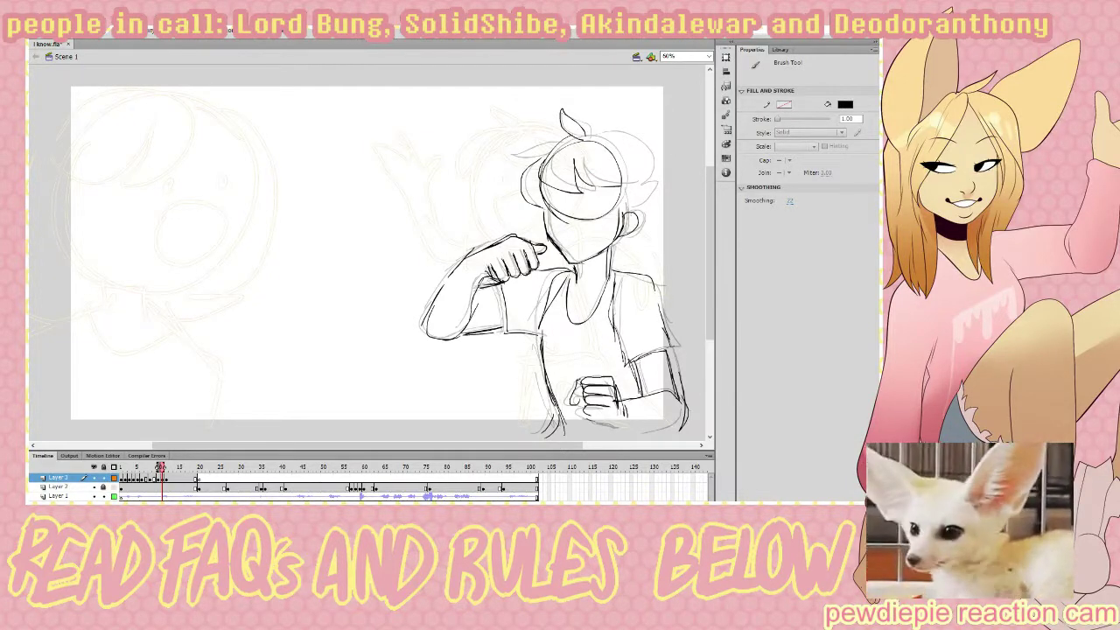
drag(623, 215, 704, 313)
key(ctrl+z)
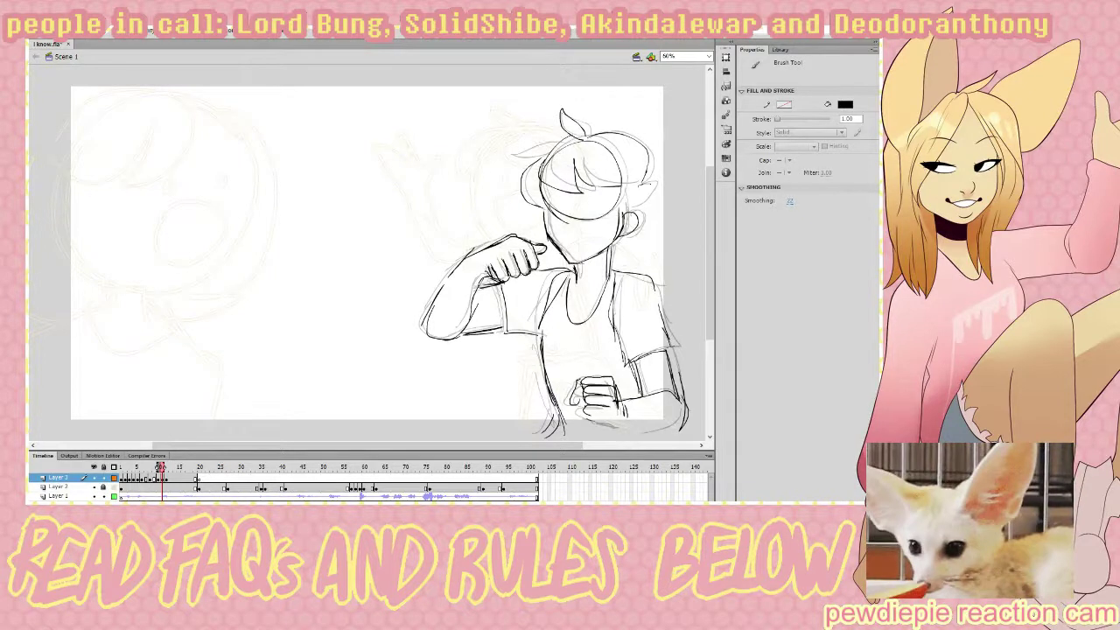
key(ctrl+y)
key(ctrl+y)
drag(537, 154, 547, 156)
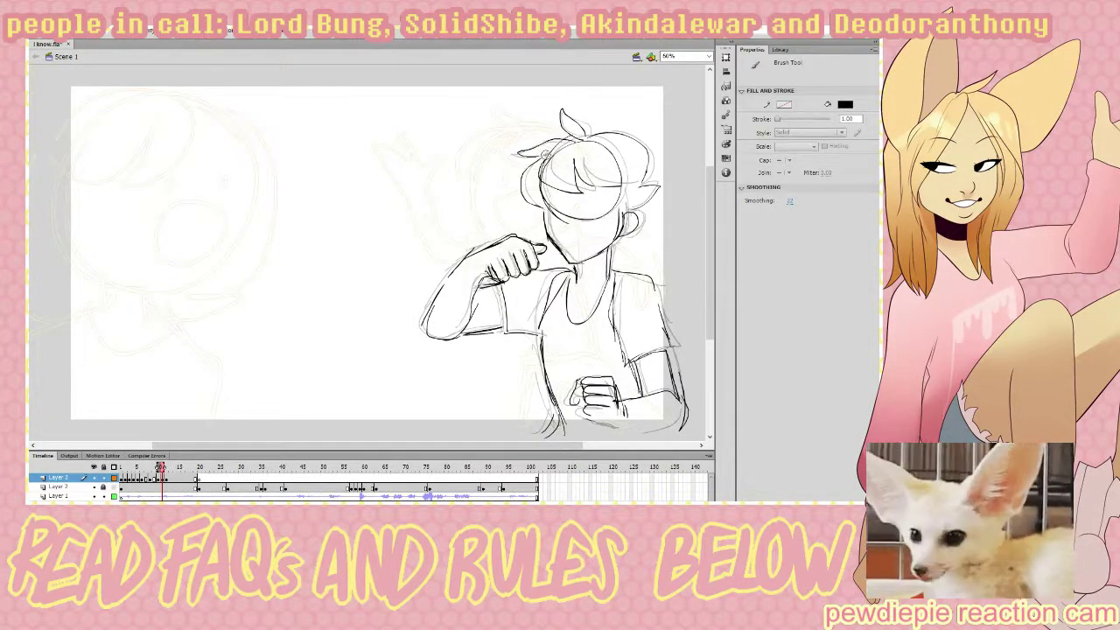
key(ctrl+z)
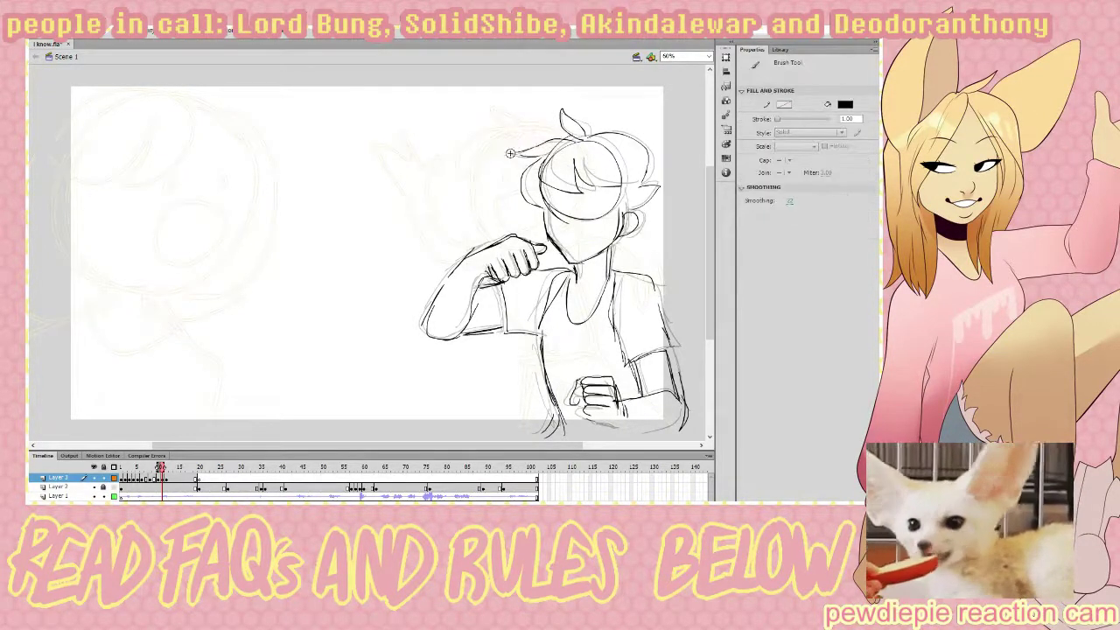
key(e)
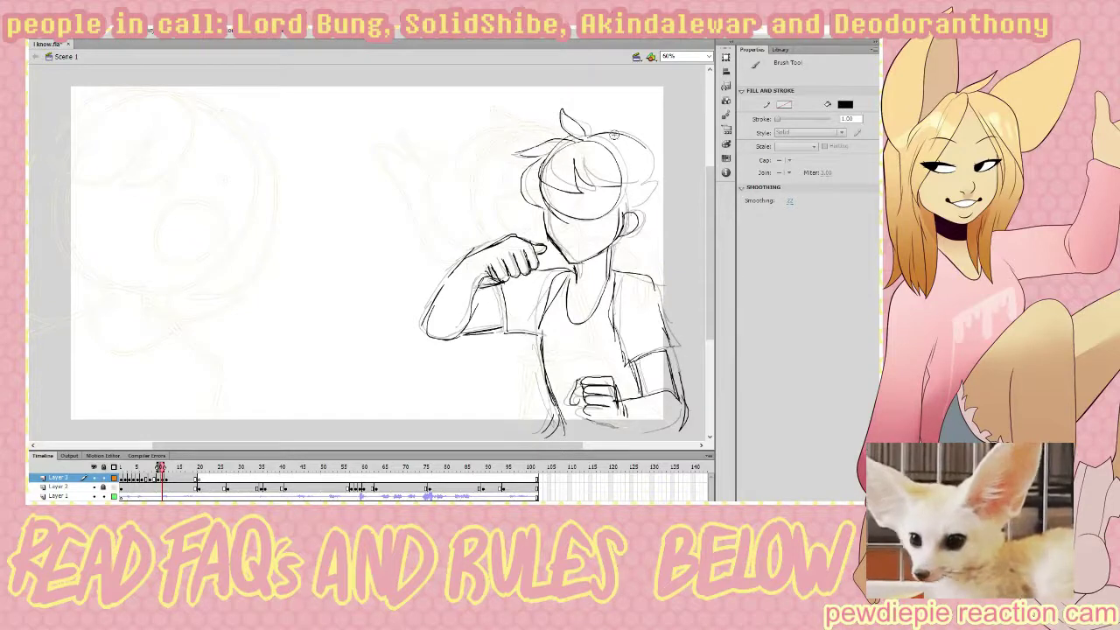
drag(644, 152, 651, 194)
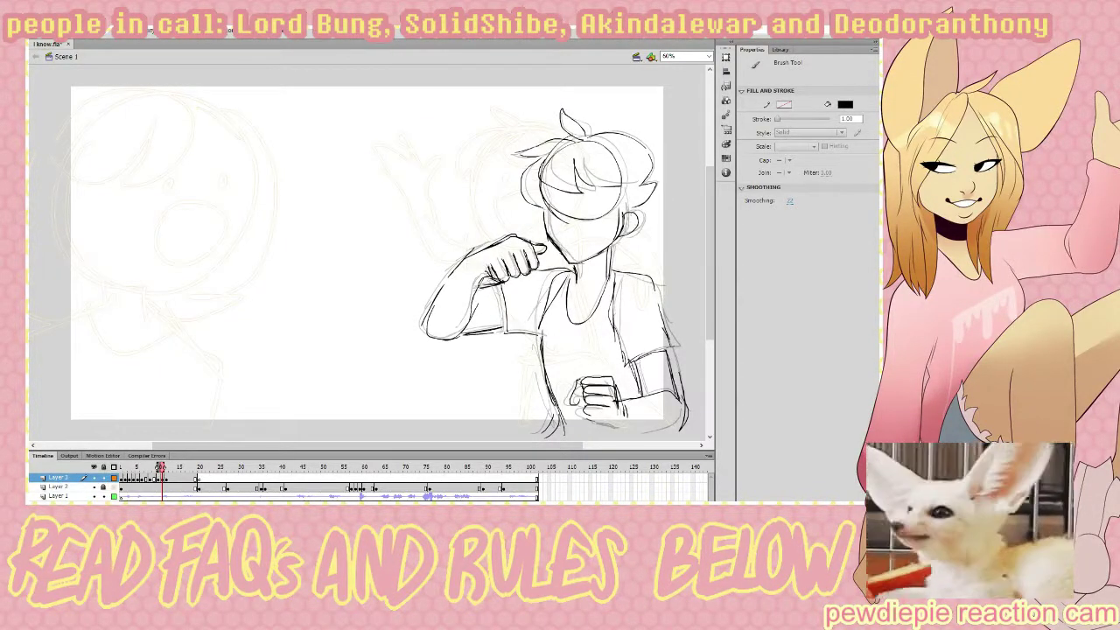
Sketch the curved side lock of hair beside the face in frame 12, replacing the first attempt.
key(.)
drag(542, 161, 540, 208)
key(ctrl+z)
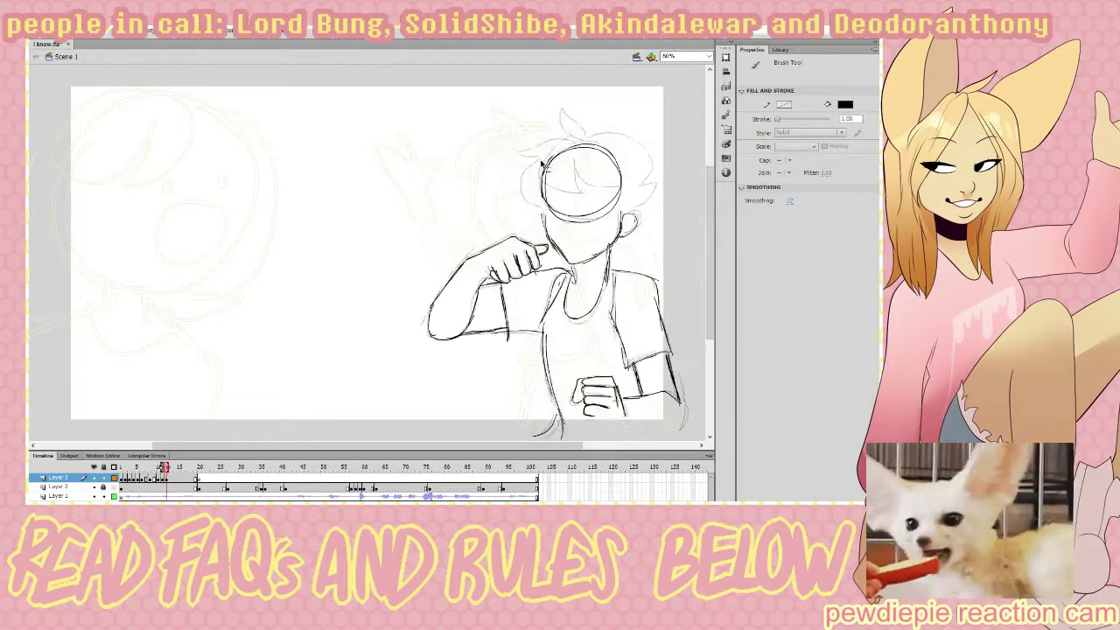
drag(543, 162, 547, 210)
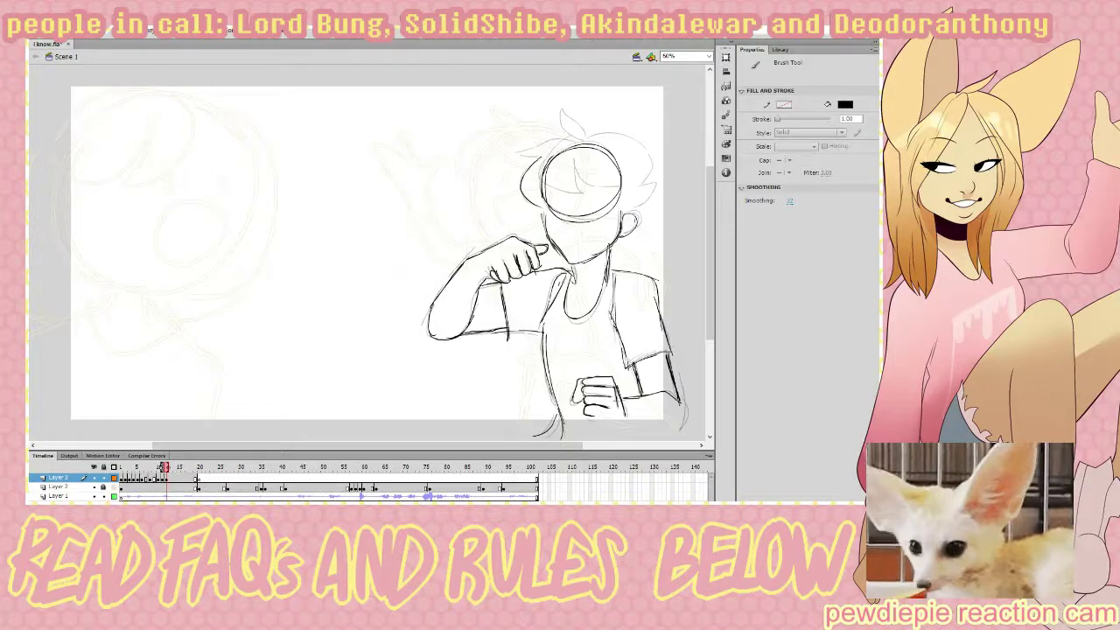
Add brush strokes to the sleeve and shoulder of the outstretched arm in frame 3, and play back the animation.
drag(164, 467, 201, 467)
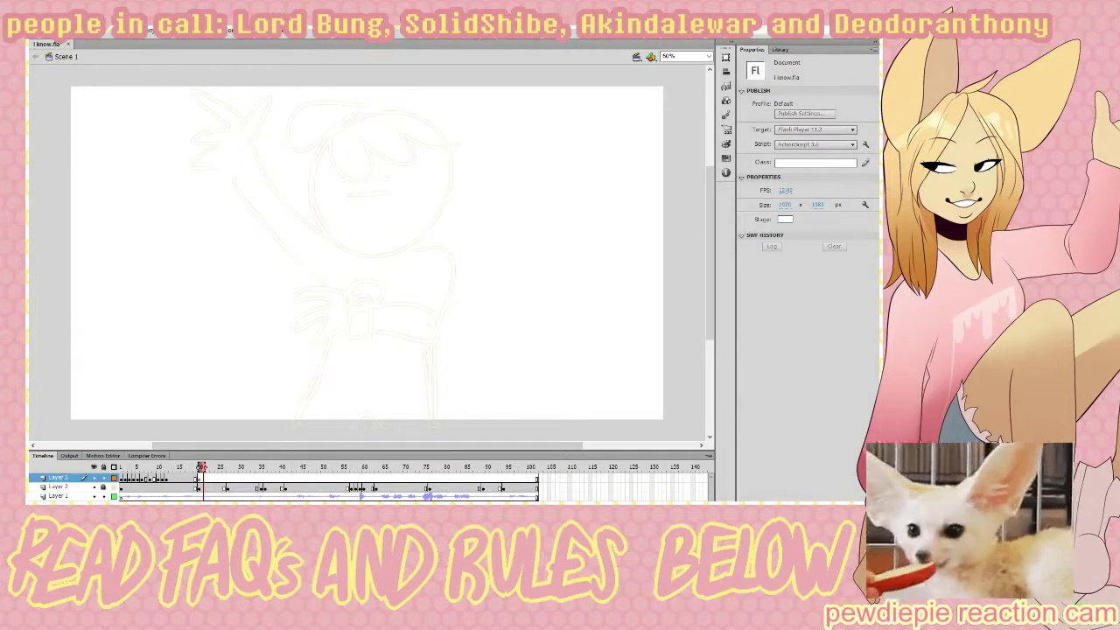
drag(202, 467, 150, 468)
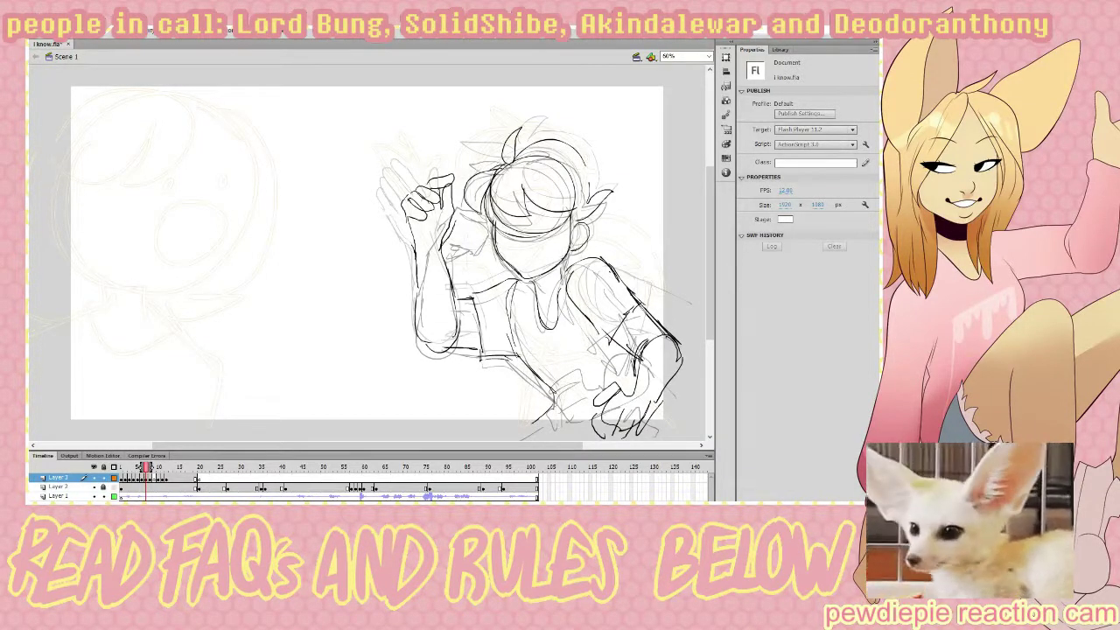
key(Home)
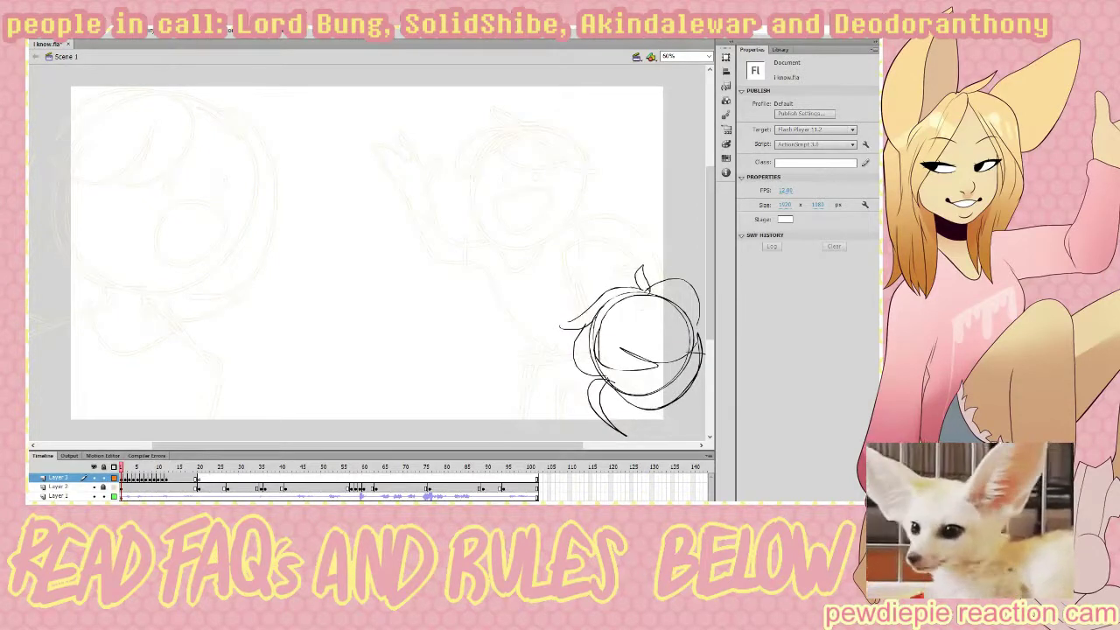
drag(133, 466, 128, 469)
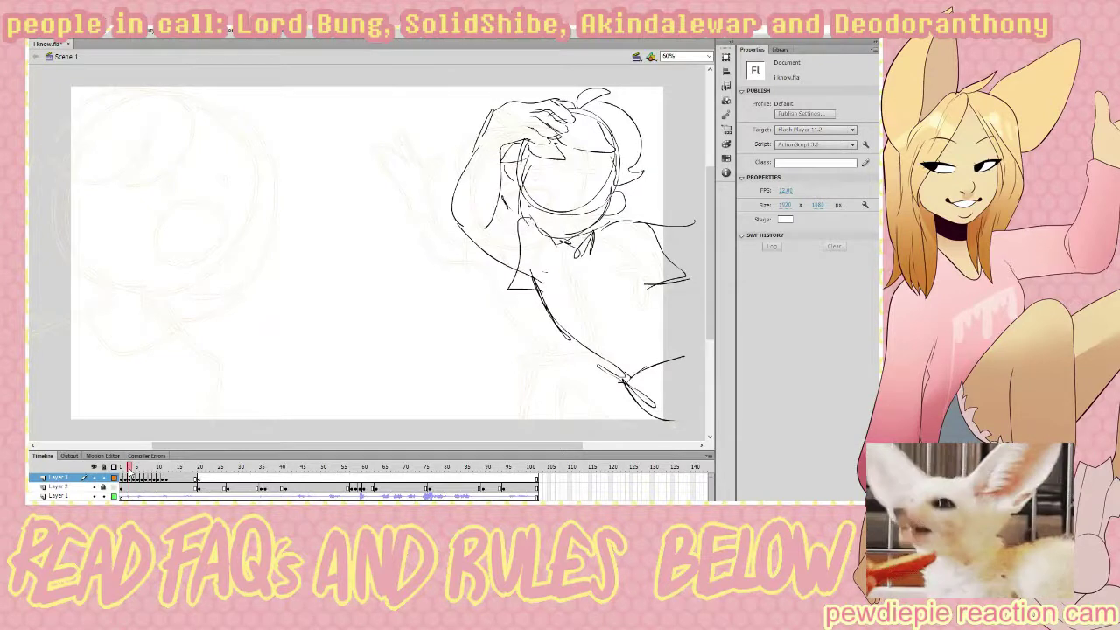
key(b)
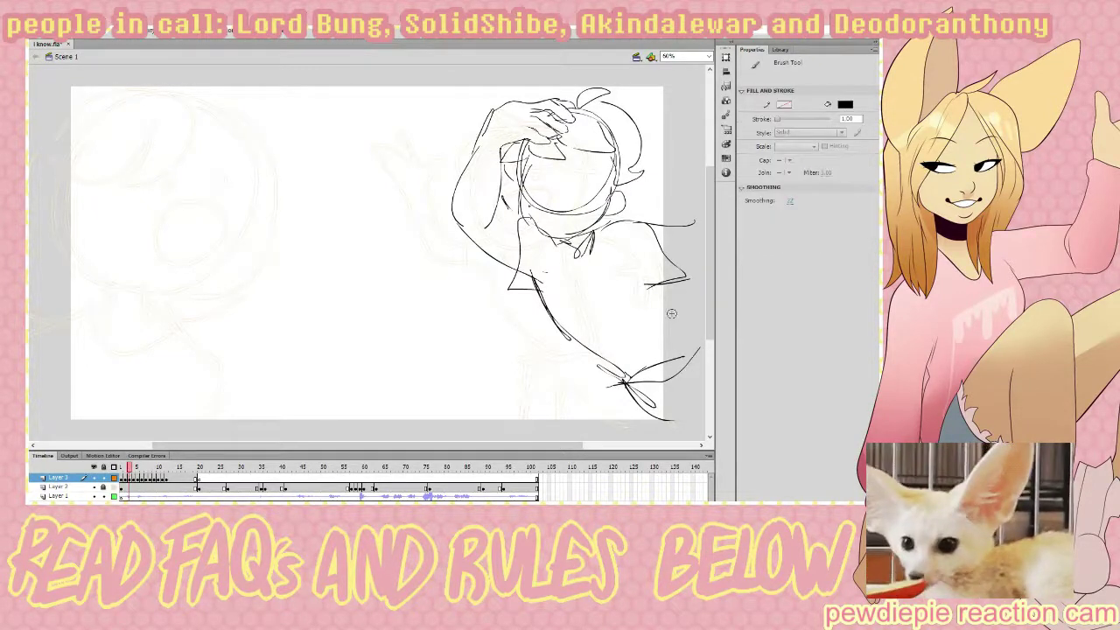
drag(655, 285, 662, 313)
drag(605, 231, 637, 283)
key(Return)
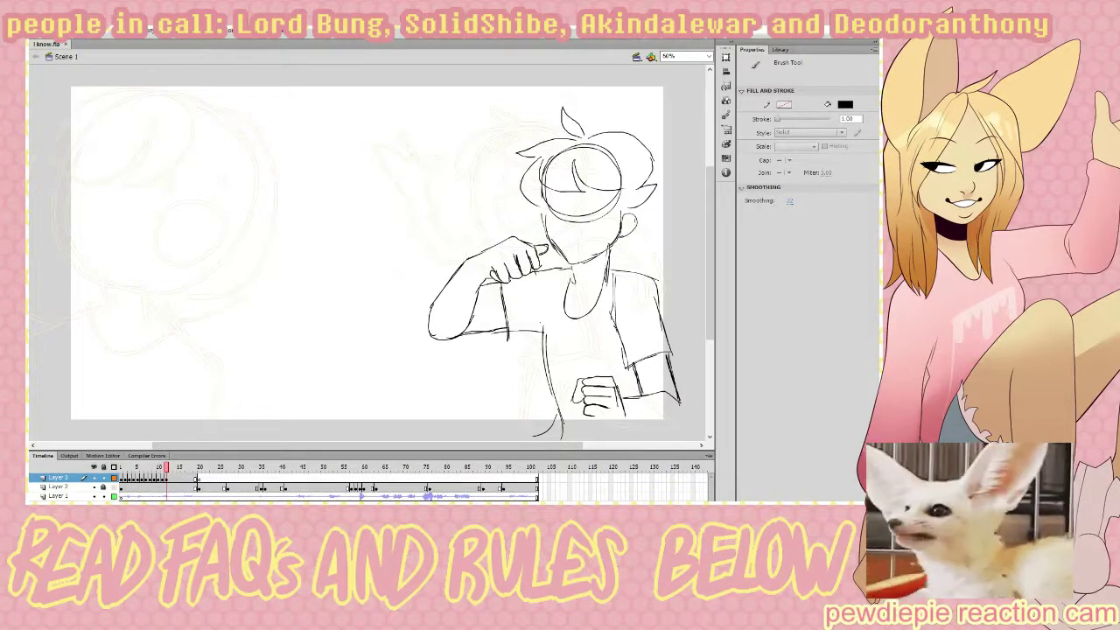
Go through the sketch layer from frame 1 to frame 10 with the Brush Tool active.
click(121, 478)
key(b)
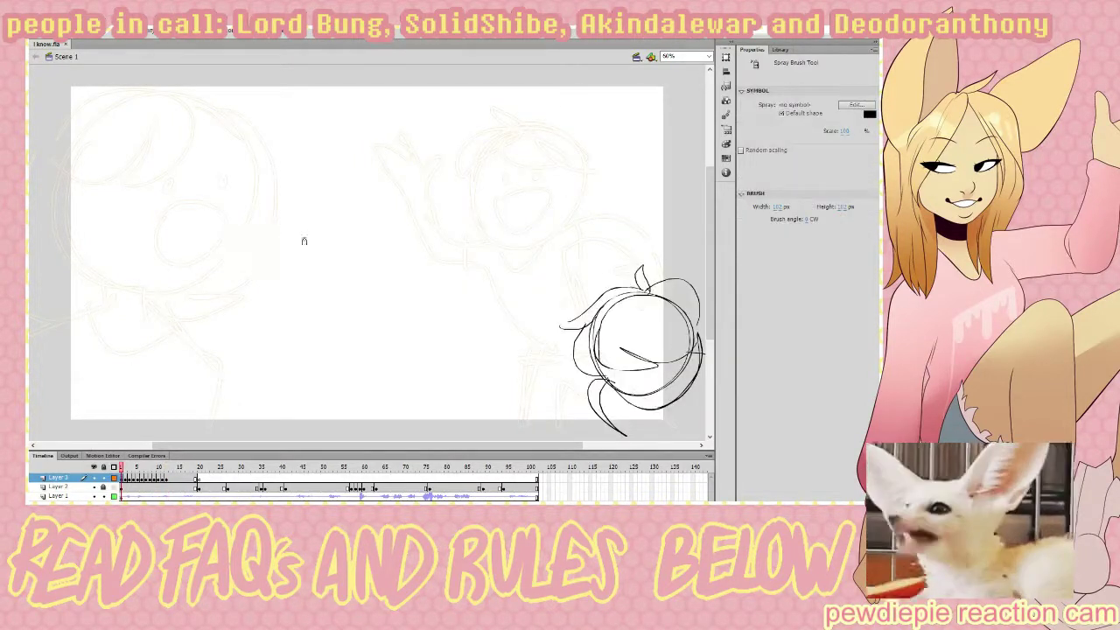
key(b)
click(160, 467)
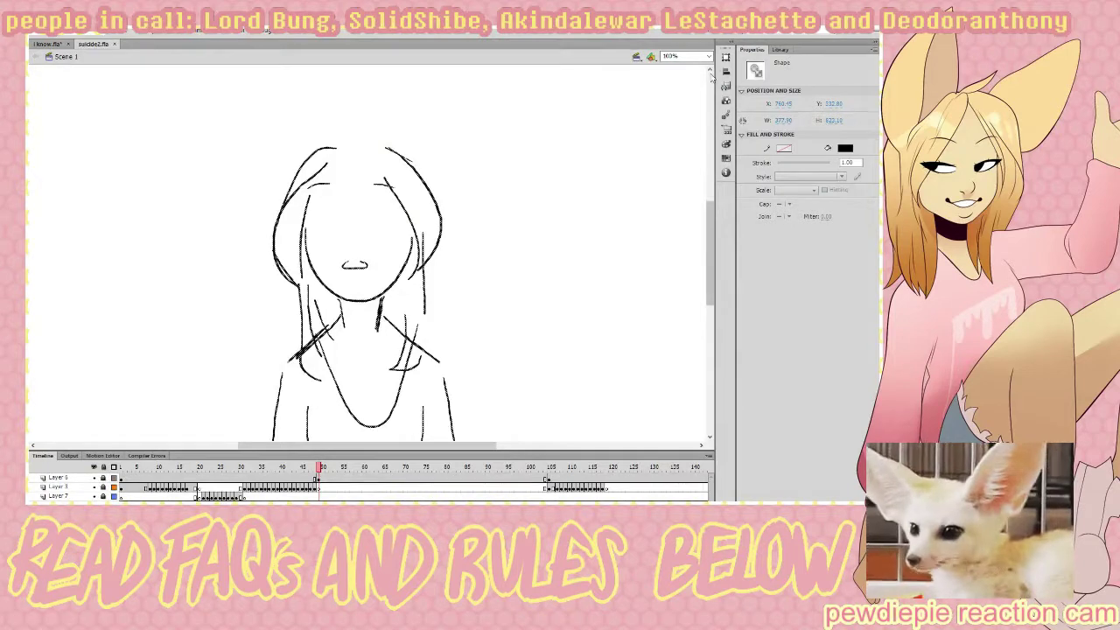
Set the stage zoom of suicide2.fla to Show Frame.
click(709, 56)
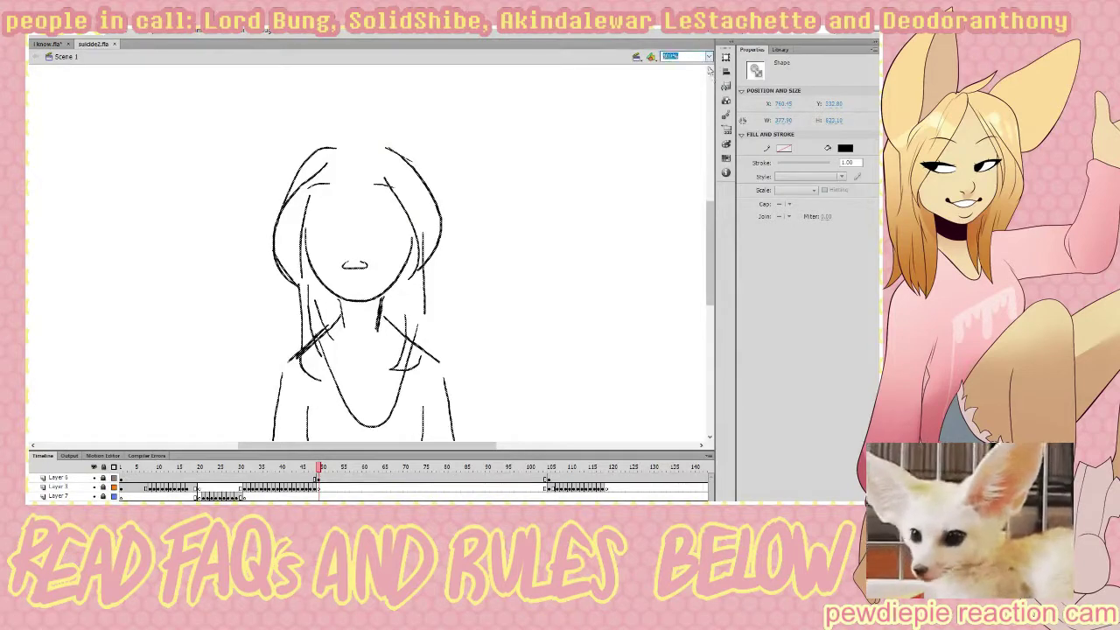
click(694, 75)
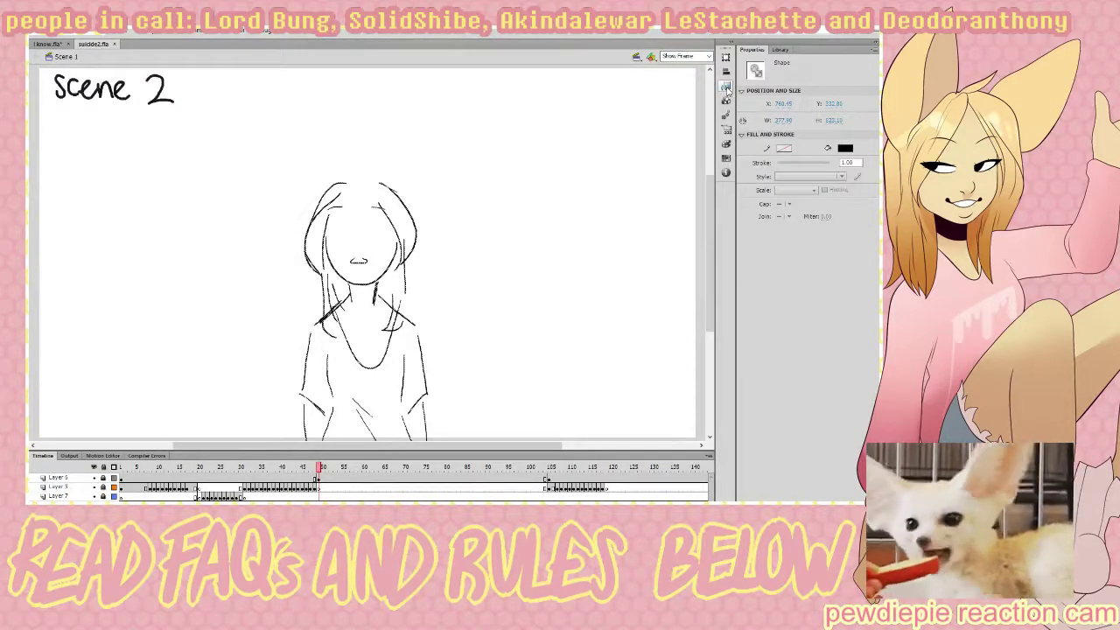